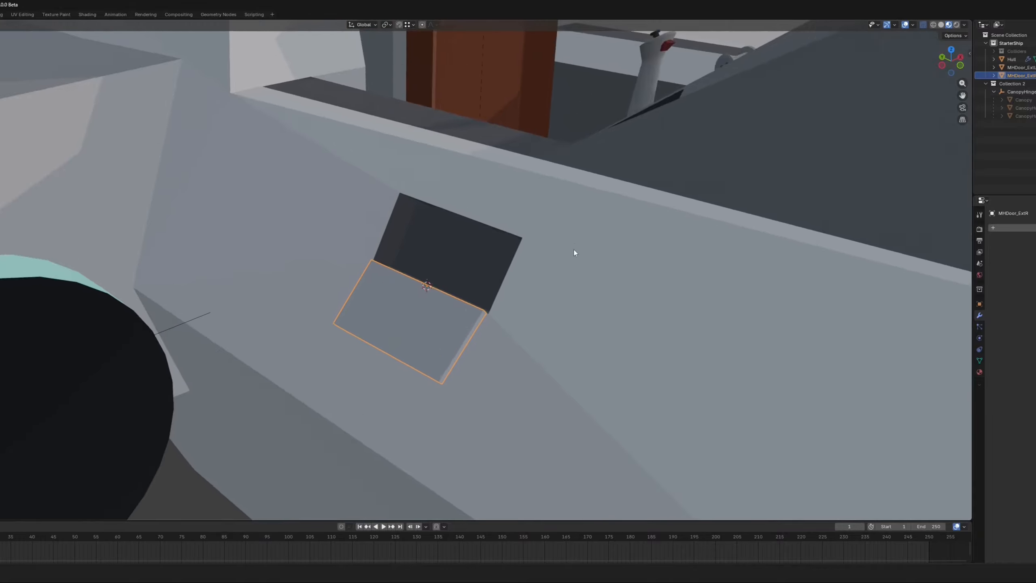
Step: Undo the last rotation of MHDoor_ExtR, and triangulate the door's outer face in Edit Mode
scroll(575, 252, "up", 2)
key("ctrl+z")
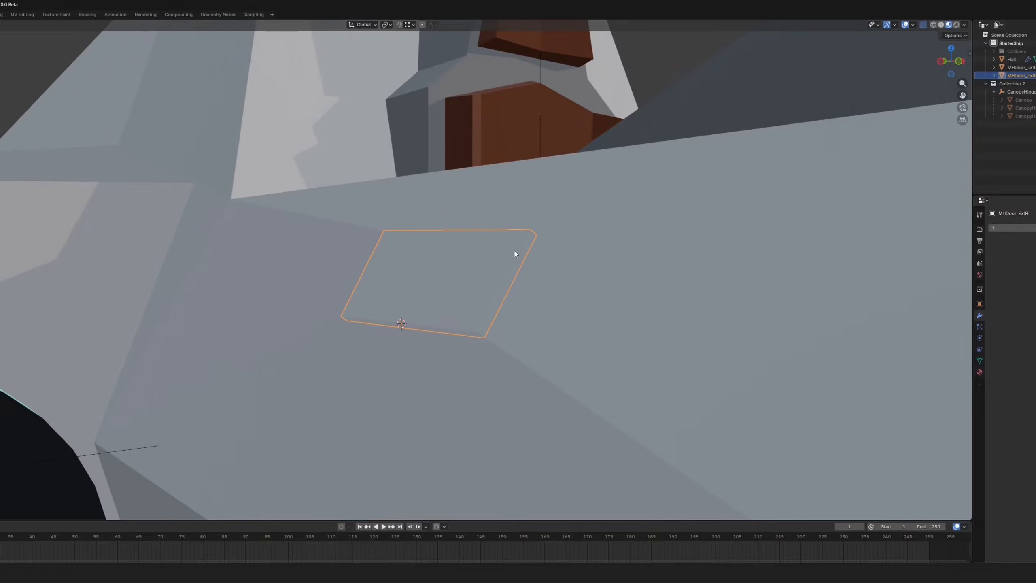
key("Tab")
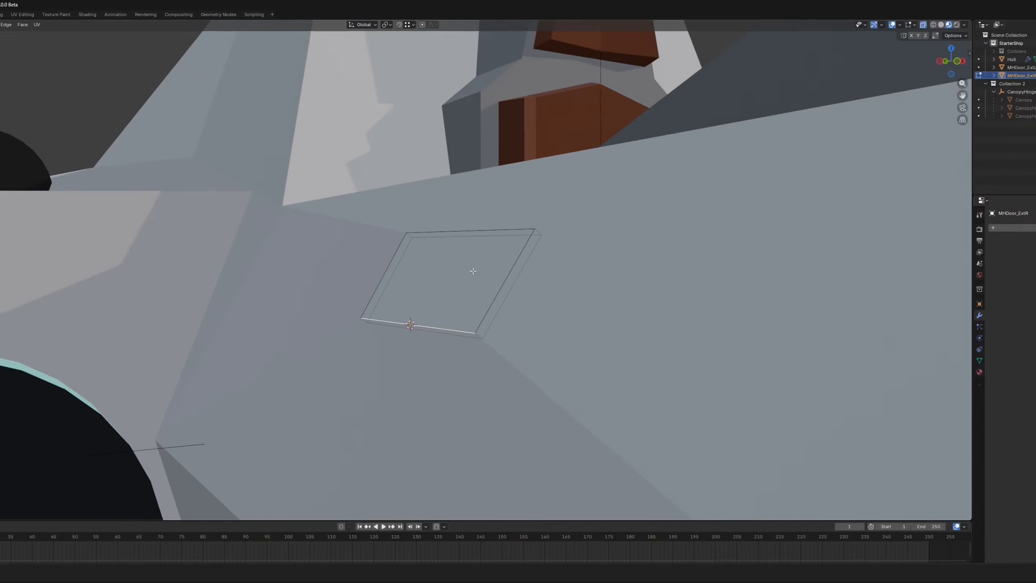
key("a")
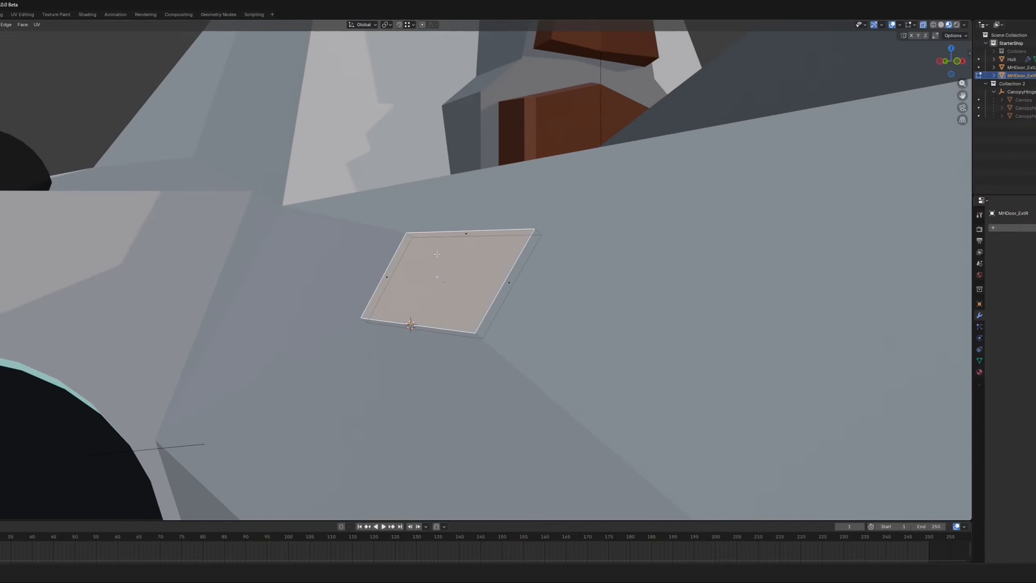
middle_click_drag(432, 247, 608, 293)
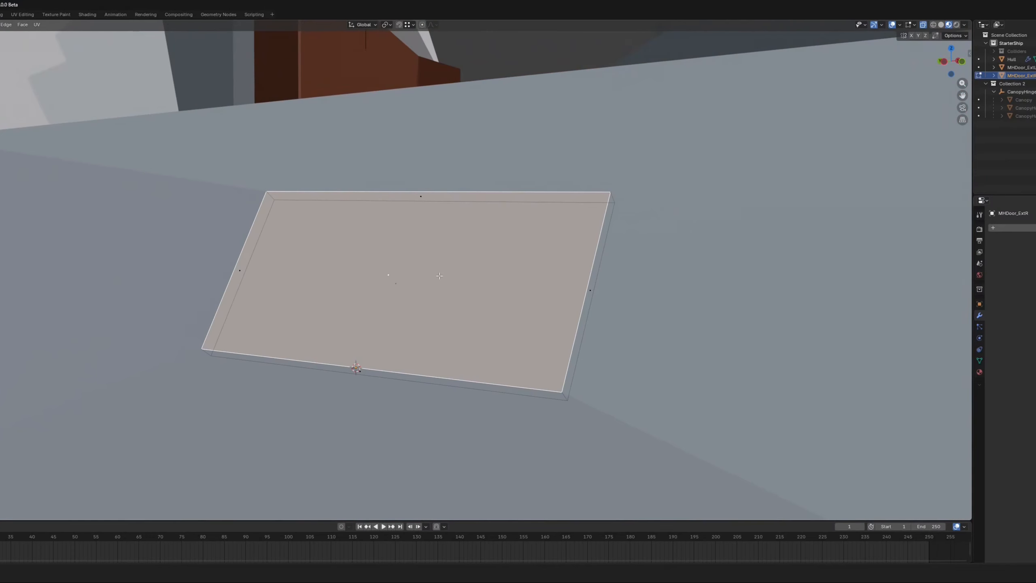
key("ctrl+t")
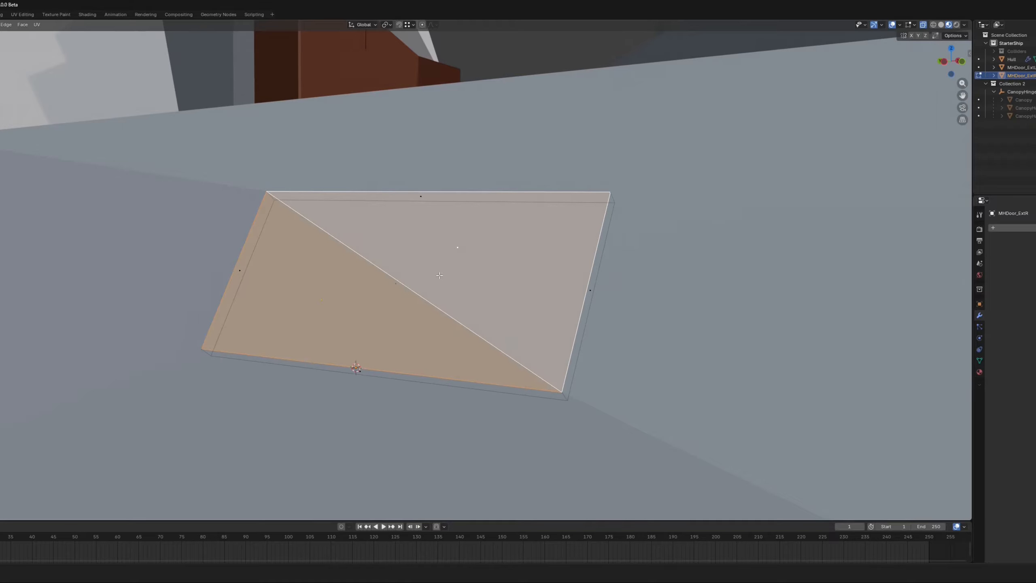
middle_click_drag(448, 278, 437, 275)
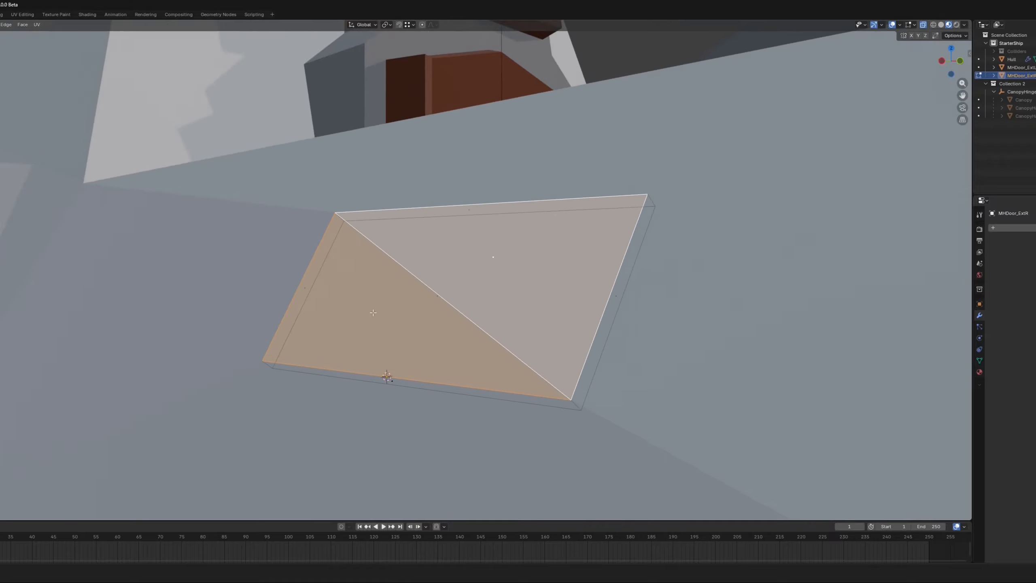
Step: Create a custom transform orientation from the door's lower triangular face, name it MHD_ER, and return to Object Mode
left_click(368, 323)
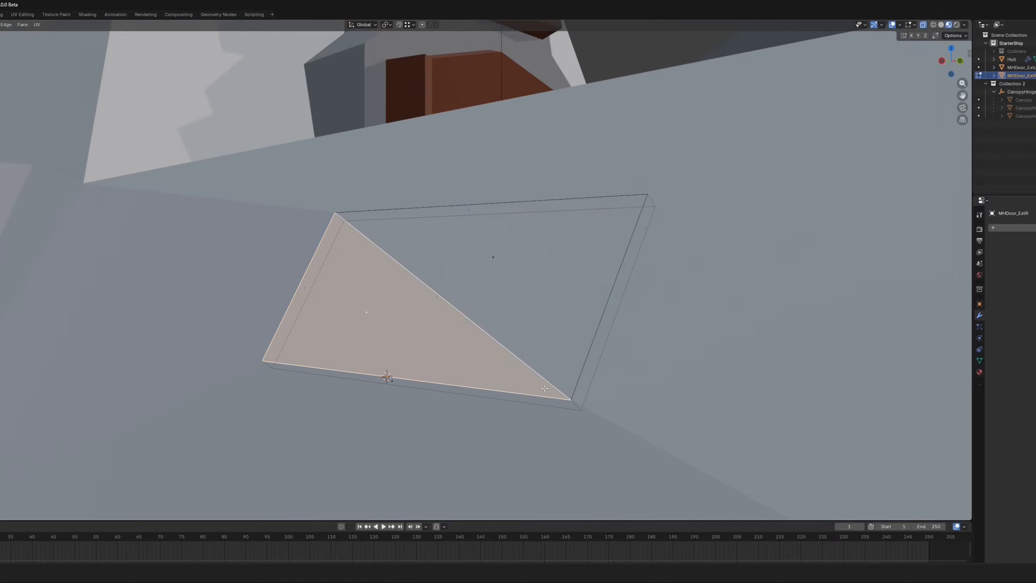
middle_click_drag(339, 373, 515, 389)
middle_click_drag(451, 335, 523, 384)
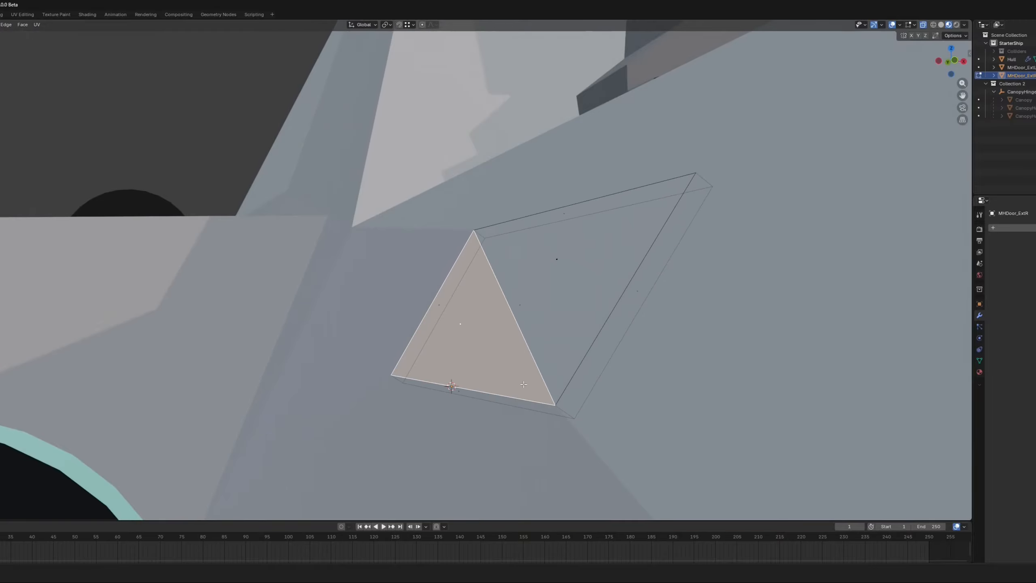
left_click(364, 25)
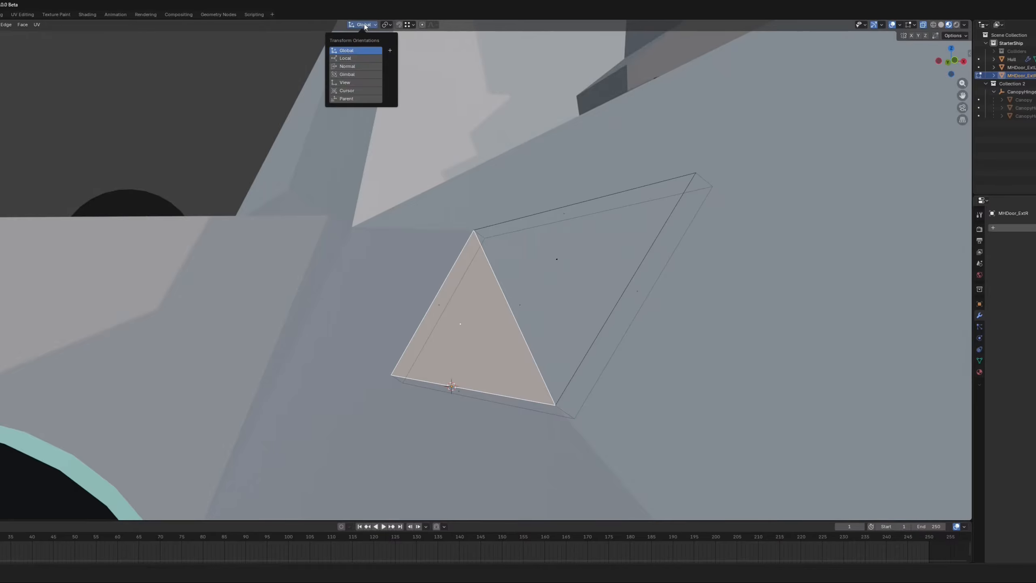
left_click(390, 51)
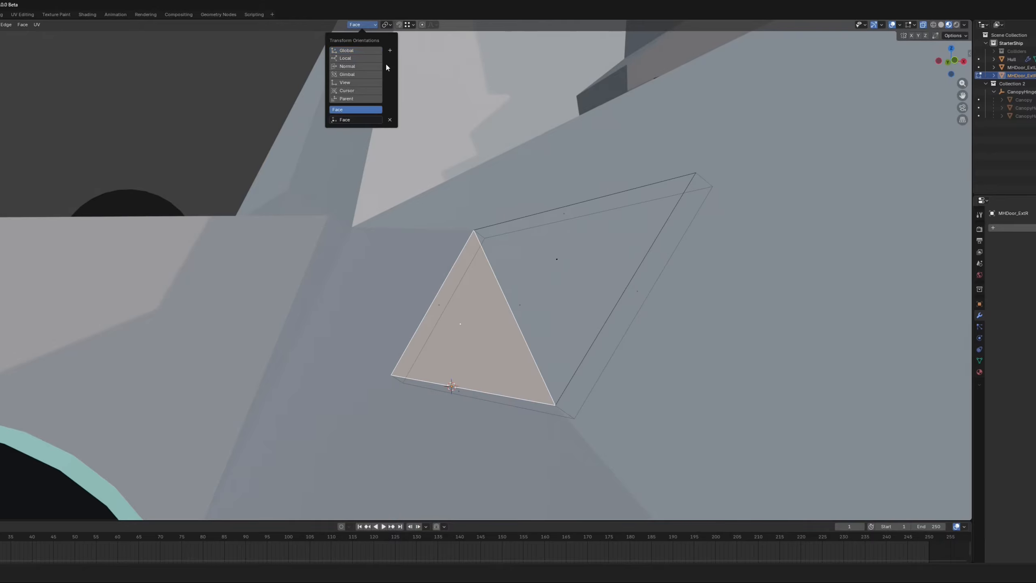
left_click(359, 120)
type("MHD_ER")
key("Return")
key("Tab")
Step: Try rotating the door open about the X axis of the MHD_ER orientation, and undo the rotation
middle_click_drag(373, 237, 416, 166)
key("r")
key("x")
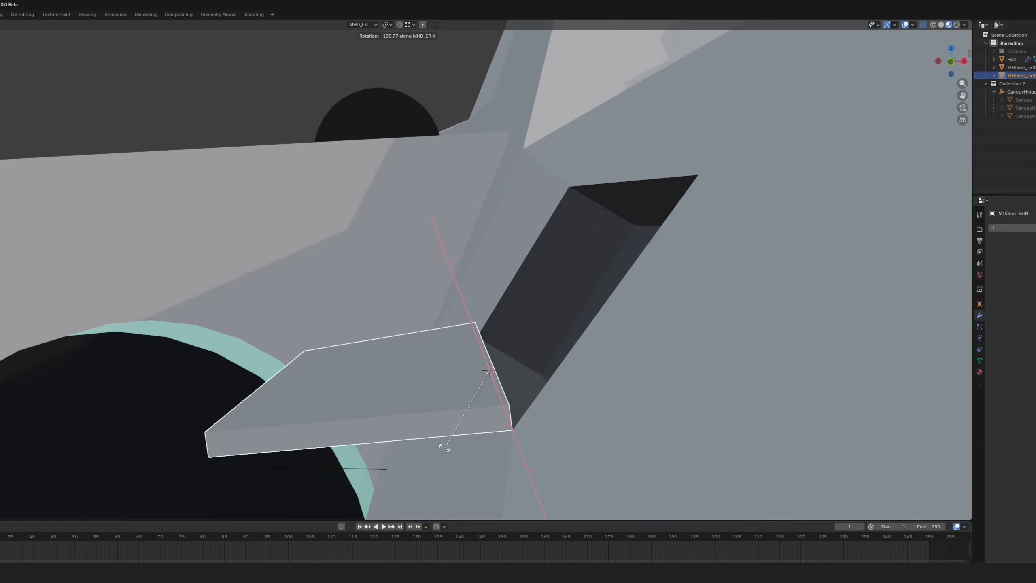
left_click(633, 472)
middle_click_drag(445, 332, 466, 334)
middle_click_drag(586, 277, 574, 283)
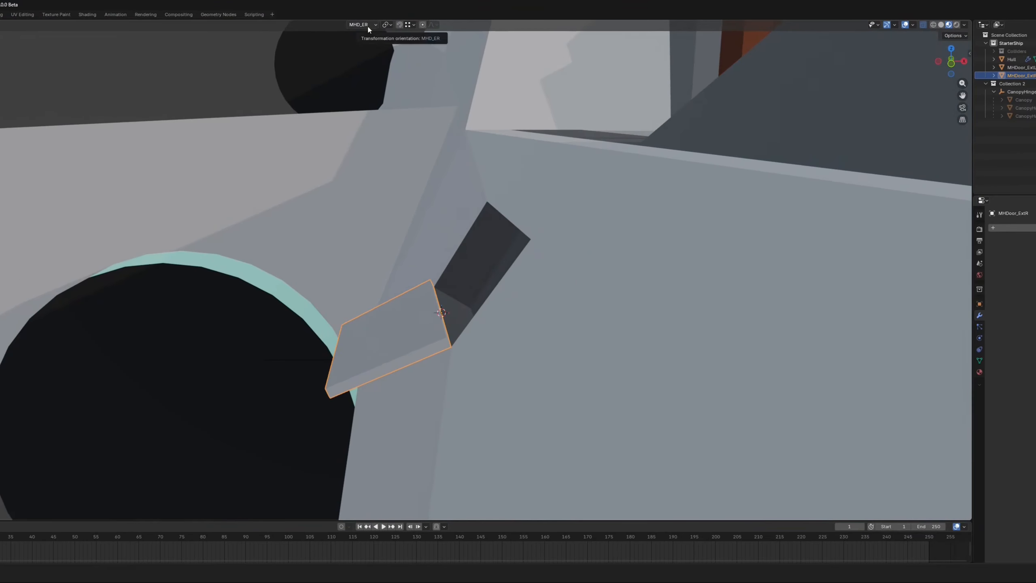
scroll(389, 203, "up", 3)
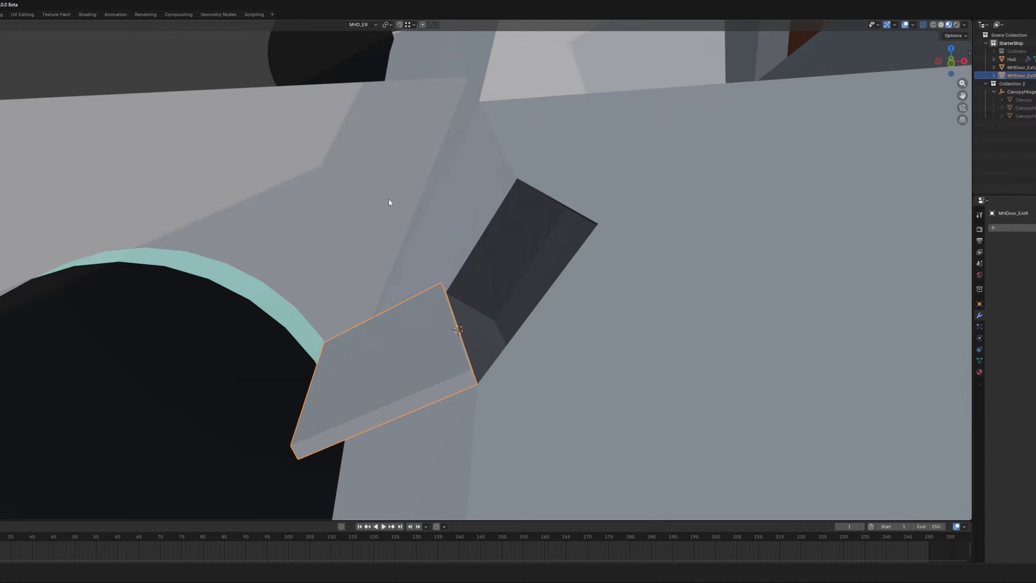
key("ctrl+z")
scroll(389, 208, "down", 3)
middle_click_drag(390, 225, 398, 242)
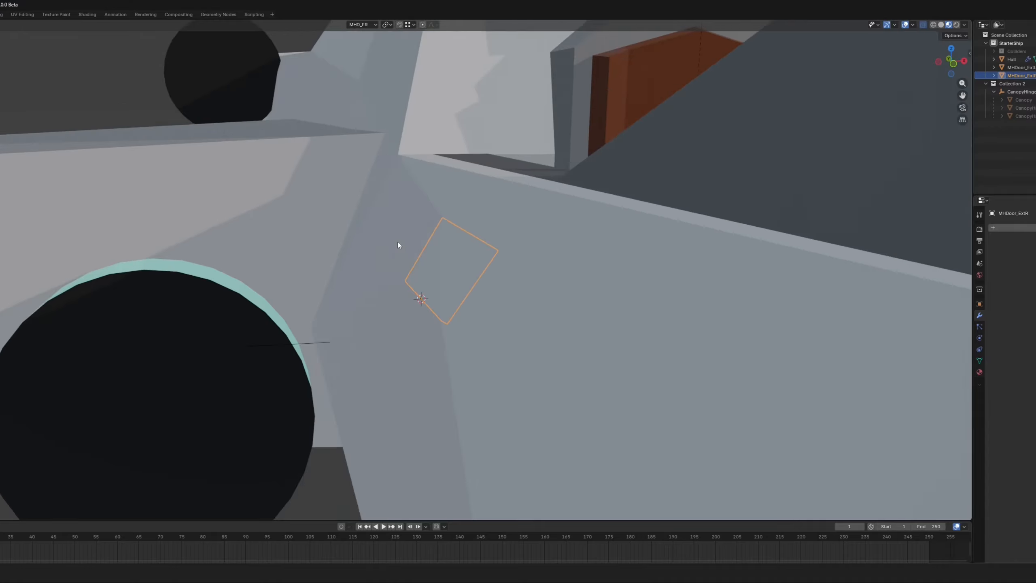
Step: Add a Plain Axes empty at the 3D cursor on the door's hinge edge
scroll(418, 301, "up", 3)
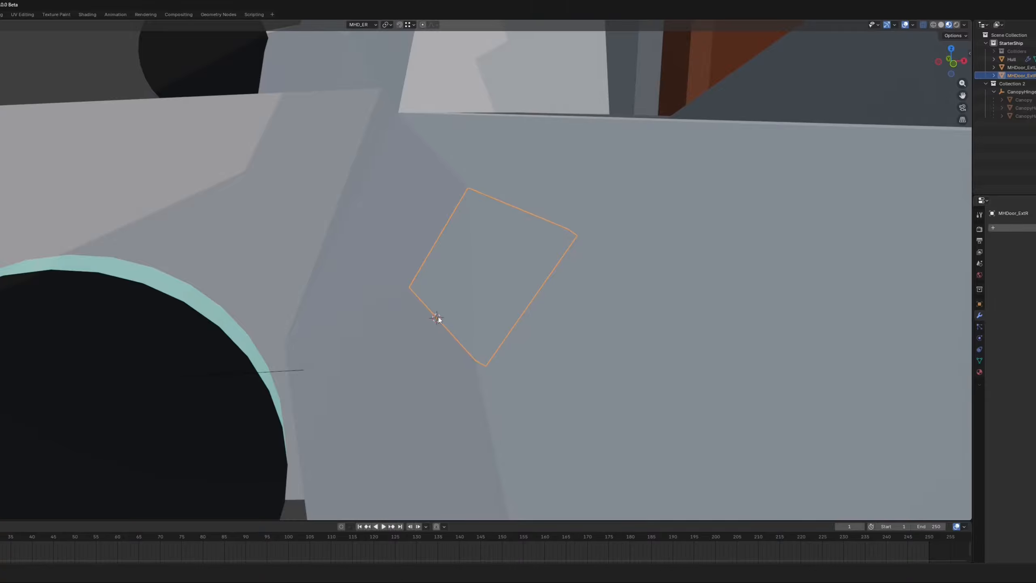
key("shift+a")
mouse_move(439, 318)
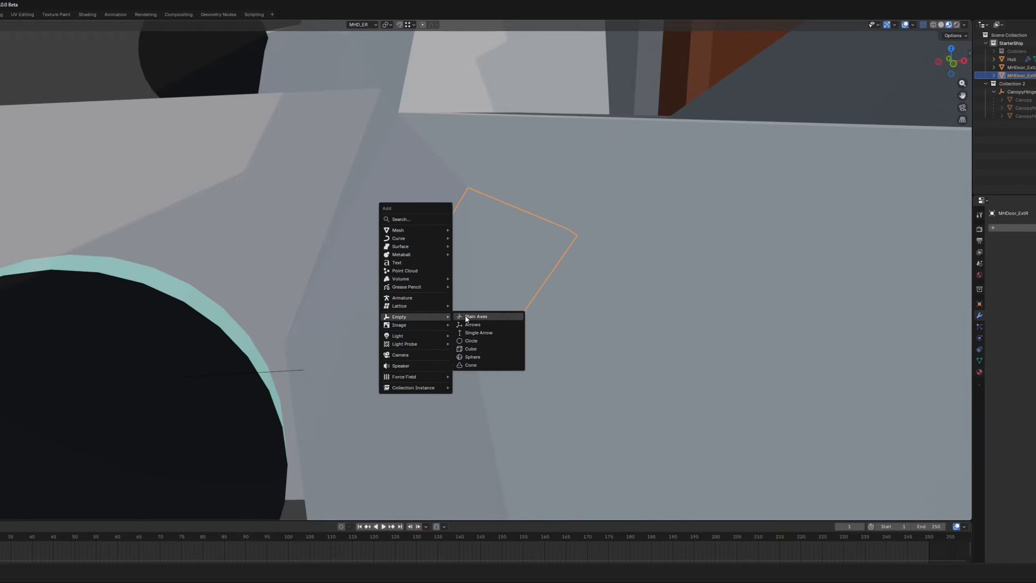
left_click(467, 317)
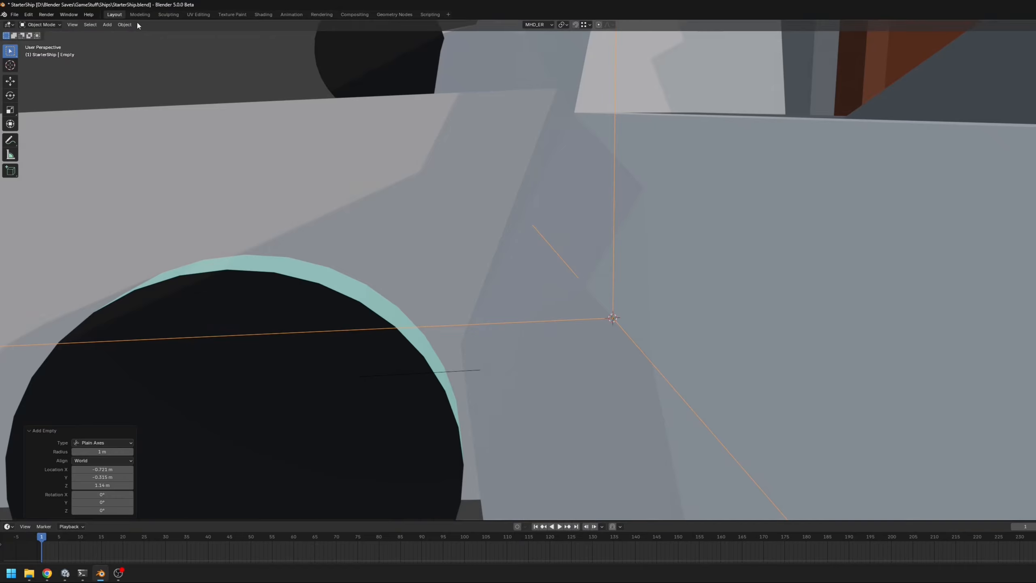
Step: Align the new empty to the MHD_ER transform orientation
left_click(125, 25)
mouse_move(171, 34)
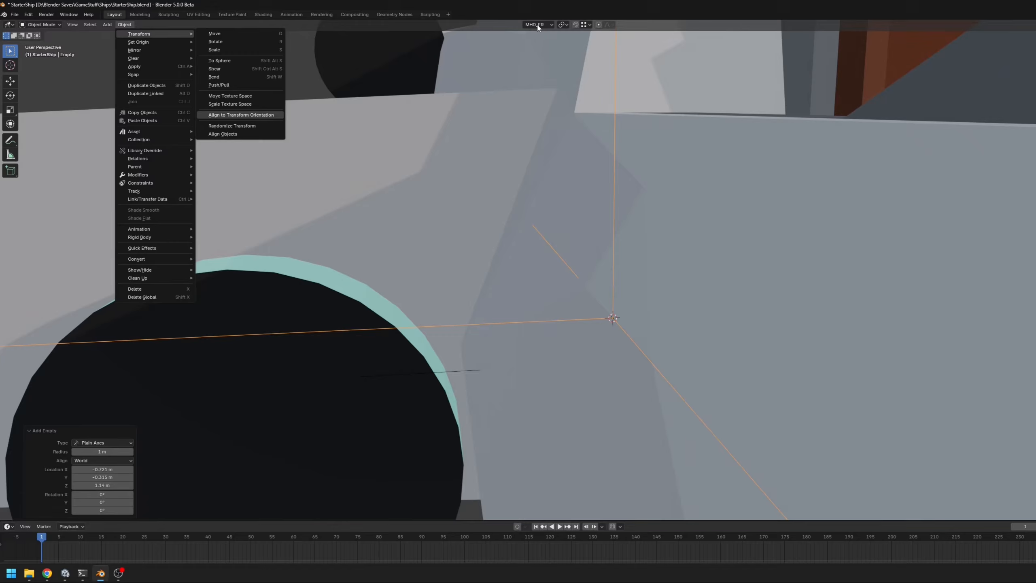
left_click(122, 25)
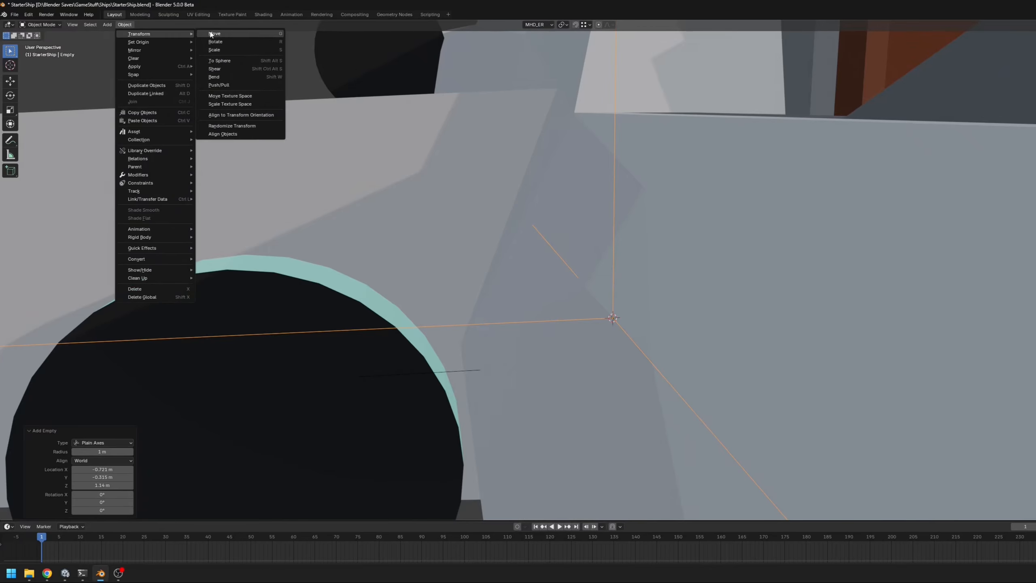
left_click(245, 116)
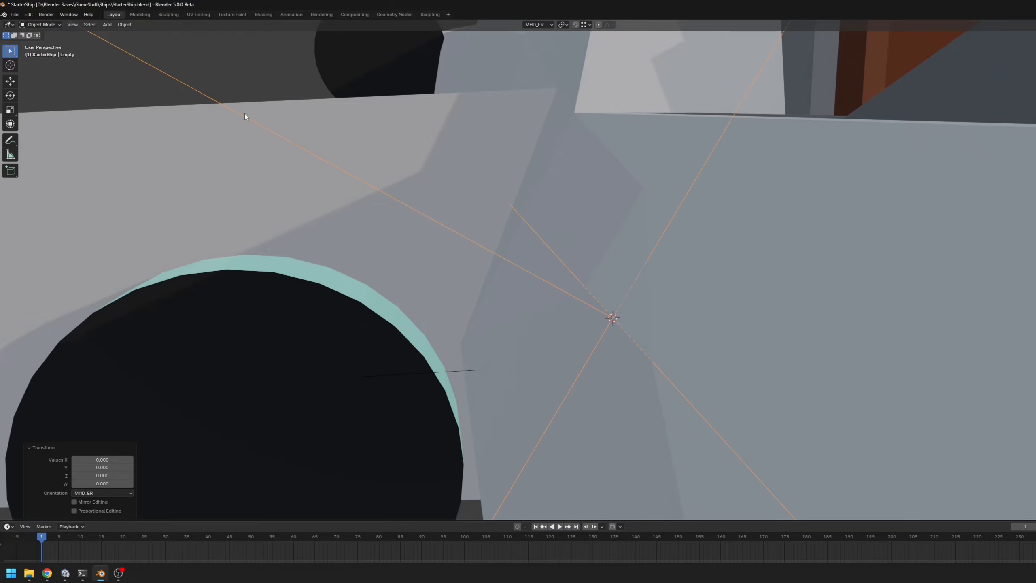
middle_click_drag(334, 151, 613, 257)
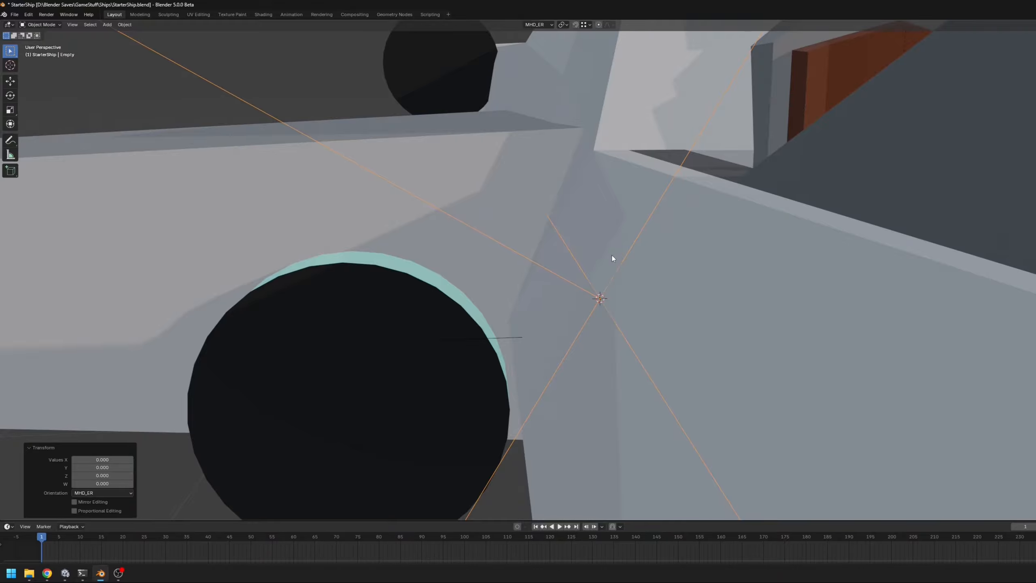
Step: Parent MHDoor_ExtR to the empty as Object with Keep Transform
left_click(614, 261)
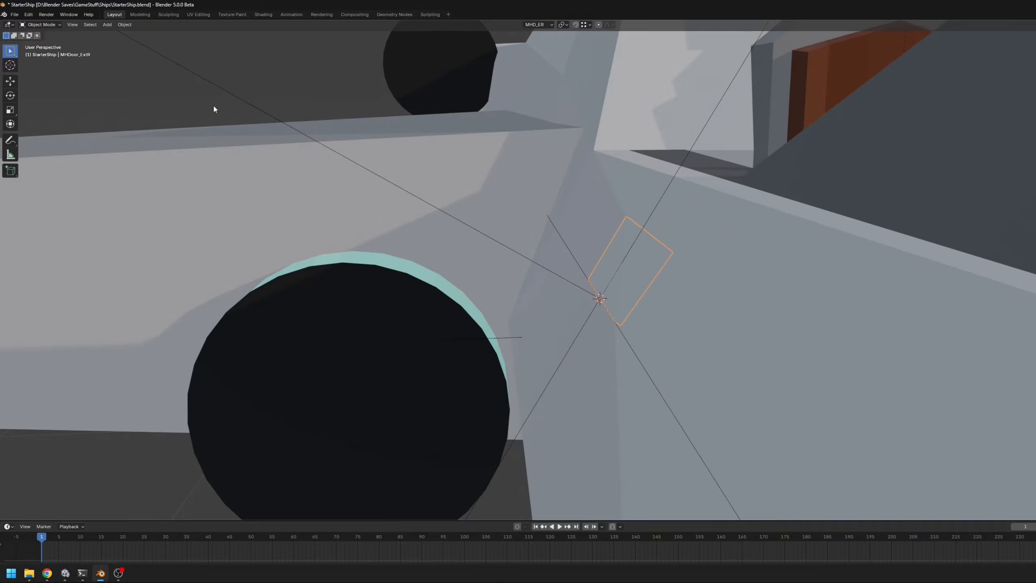
left_click(209, 85, "shift")
key("ctrl+p")
left_click(209, 84)
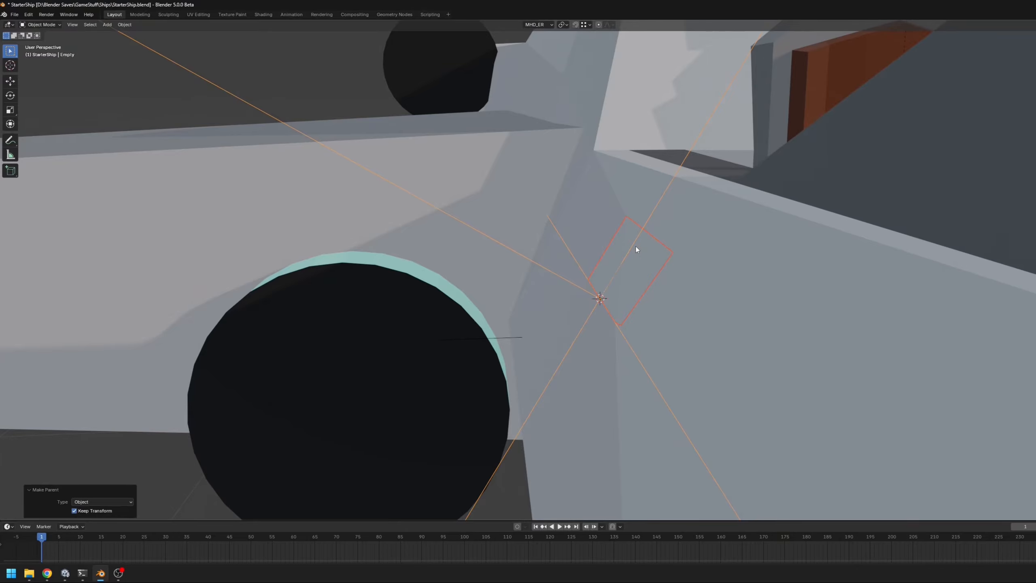
Step: Limit transforms to origins only and align the origin of MHDoor_ExtR to the MHD_ER orientation
left_click(527, 261)
left_click(624, 260)
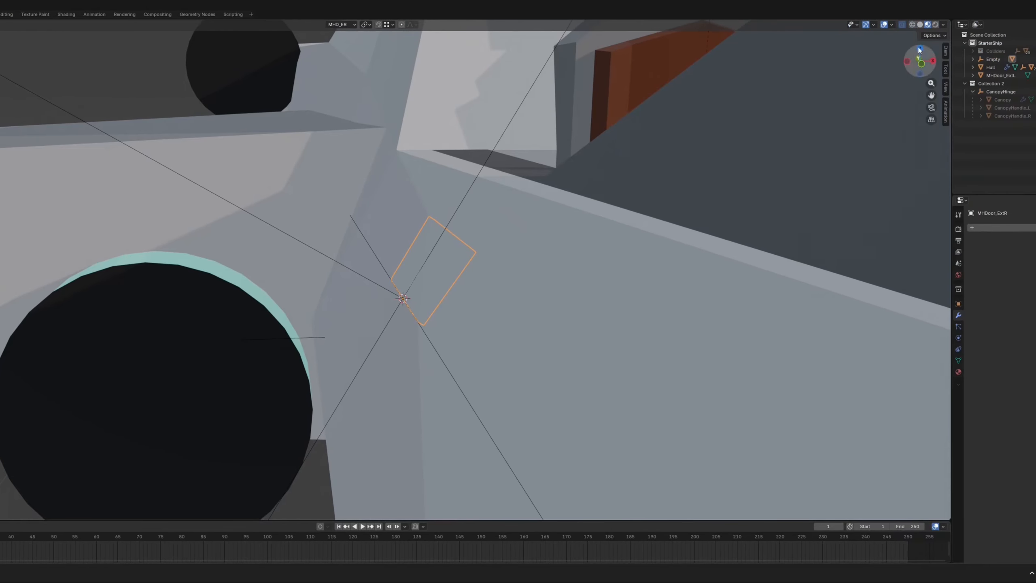
left_click(946, 70)
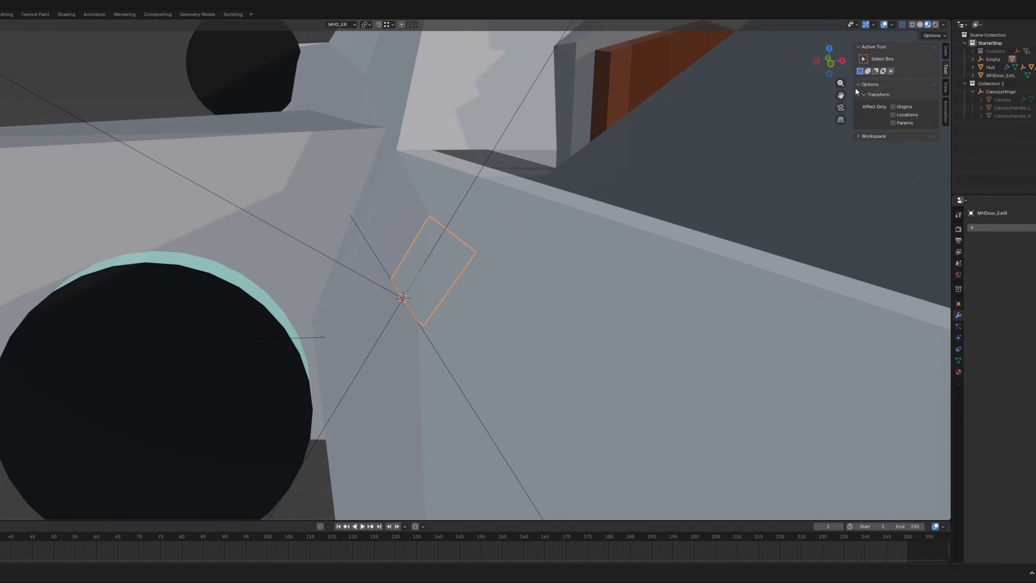
left_click(893, 106)
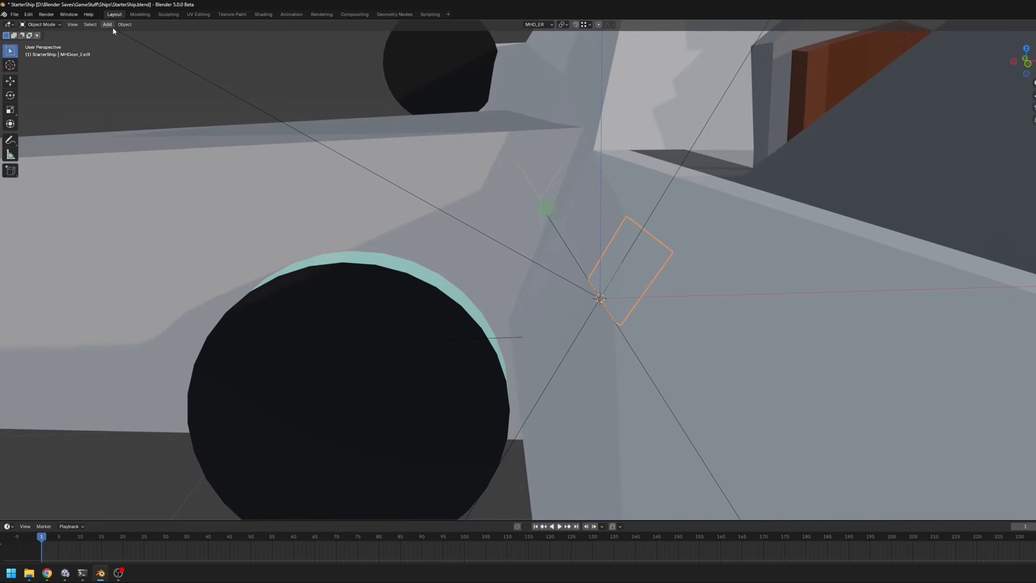
left_click(124, 24)
mouse_move(135, 36)
left_click(240, 117)
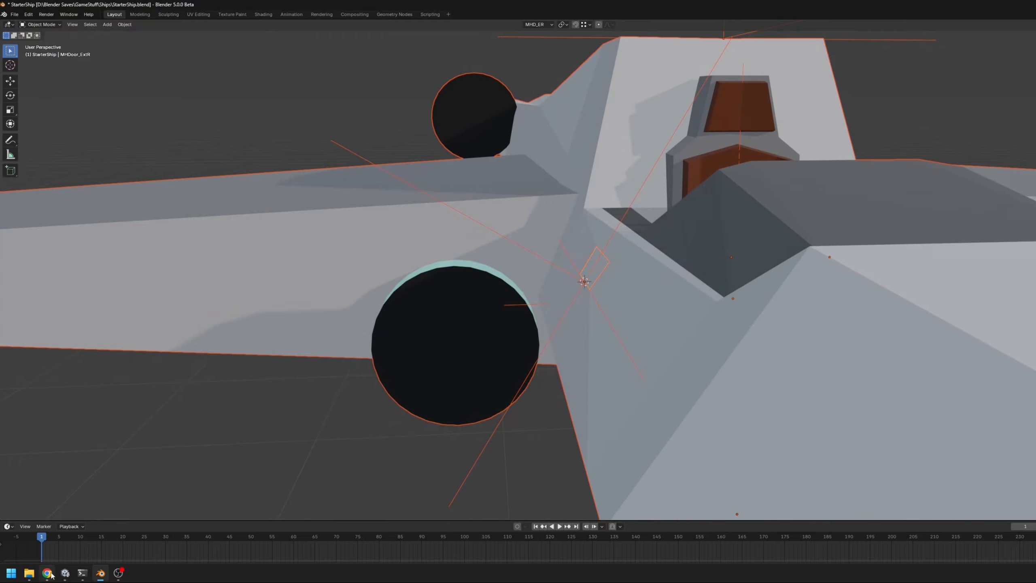
Step: Switch to Unity and import test.fbx from the Ships folder into the project's StarterShip folder
left_click(65, 574)
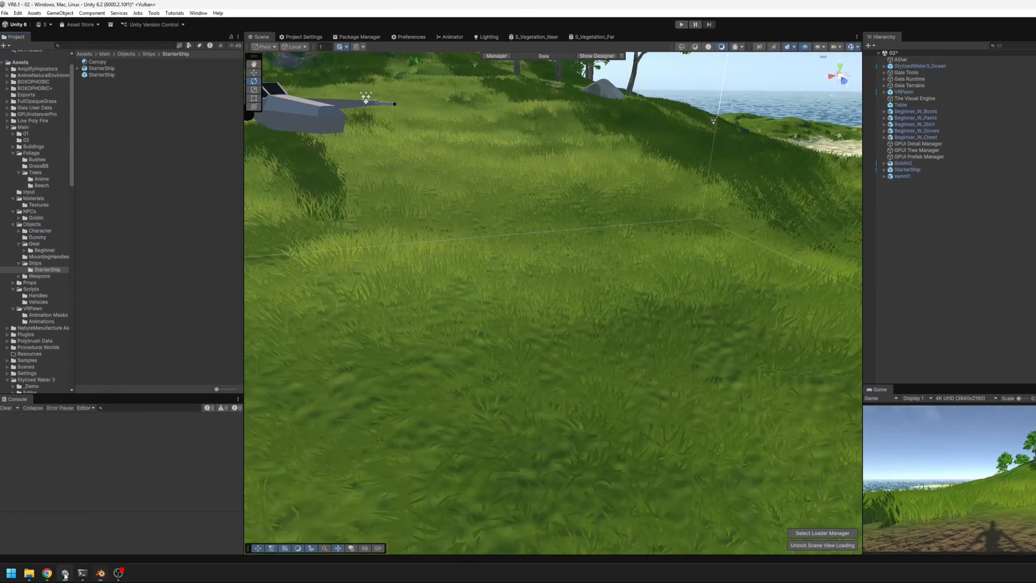
left_click(47, 528)
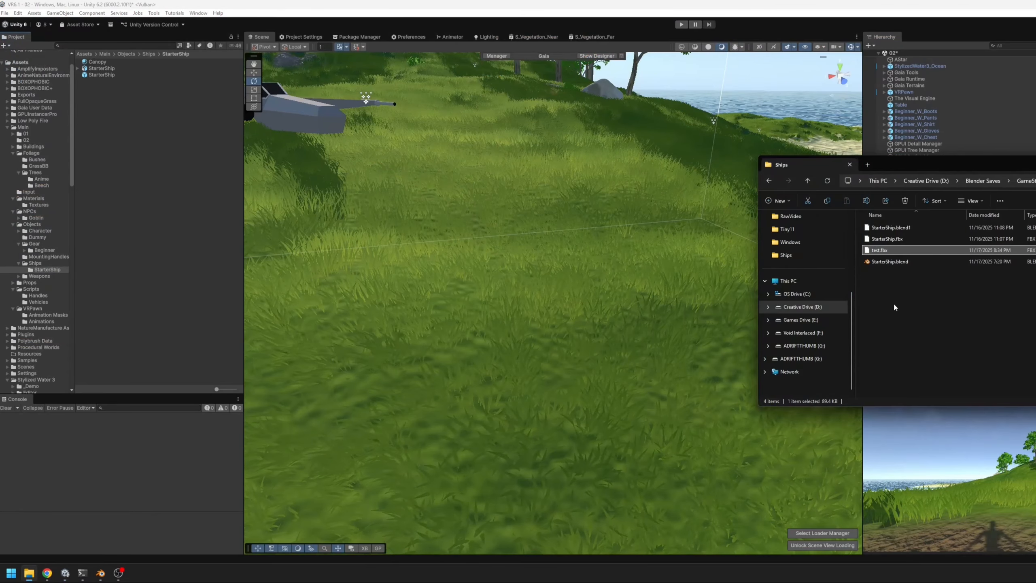
left_click_drag(883, 253, 266, 220)
left_click_drag(132, 211, 132, 210)
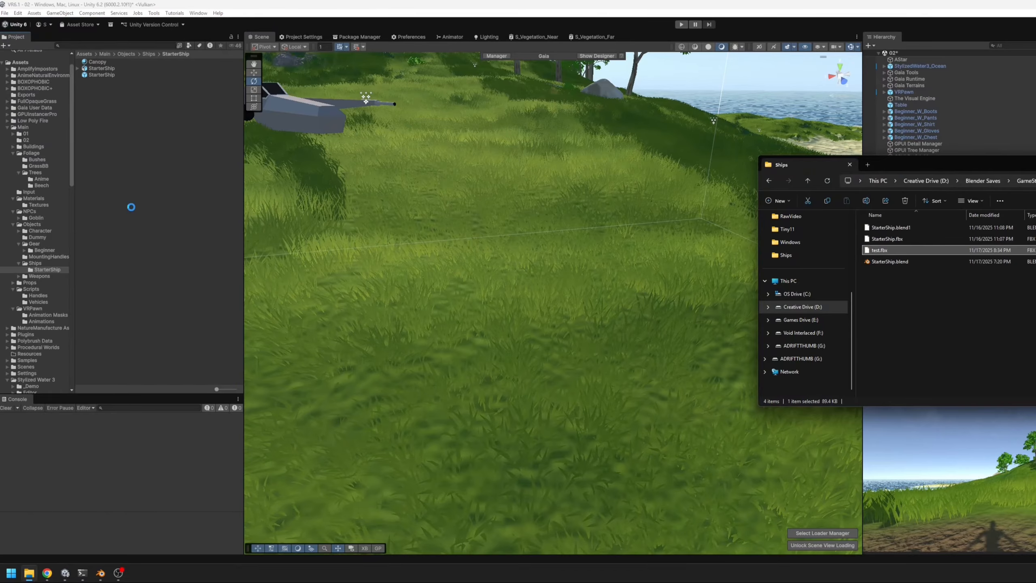
Step: Place the test model in the scene and select its MHDoor_ExtR object under Empty
left_click_drag(93, 81, 630, 282)
right_click_drag(524, 397, 565, 348)
key("w")
left_click(565, 347)
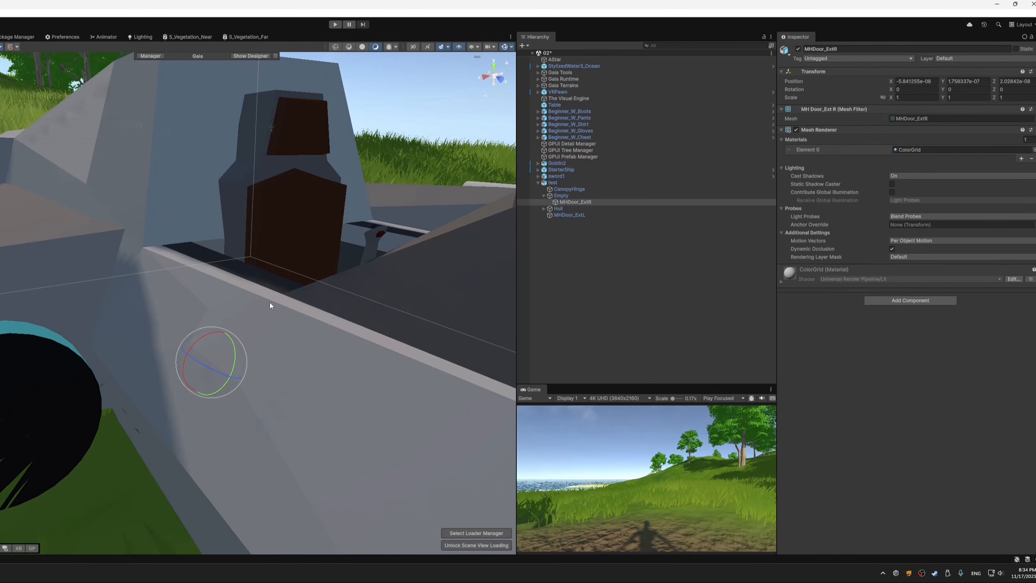
Step: Swing MHDoor_ExtR open by setting its X rotation to -152.26
left_click(894, 91)
type("-105.57")
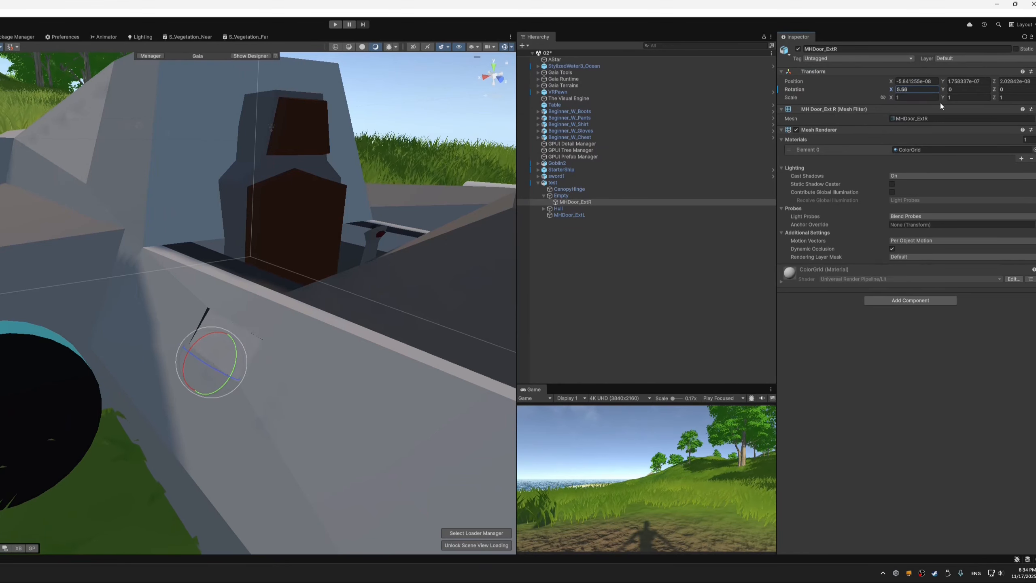
left_click_drag(837, 324, 301, 356)
right_click_drag(301, 356, 277, 406)
right_click_drag(214, 387, 359, 278)
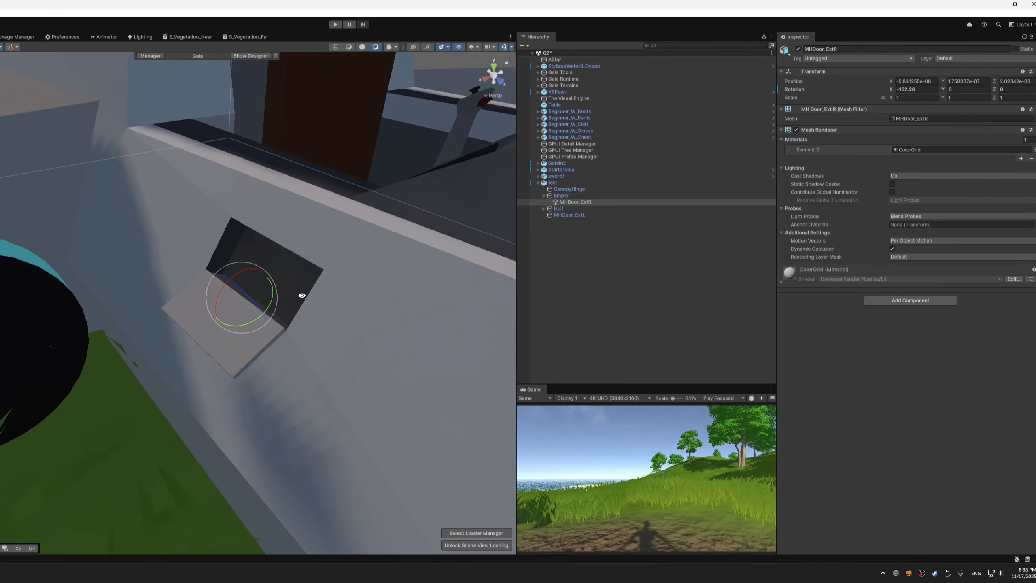
Step: Select the Empty object that parents MHDoor_ExtR in the test model
left_click(569, 196)
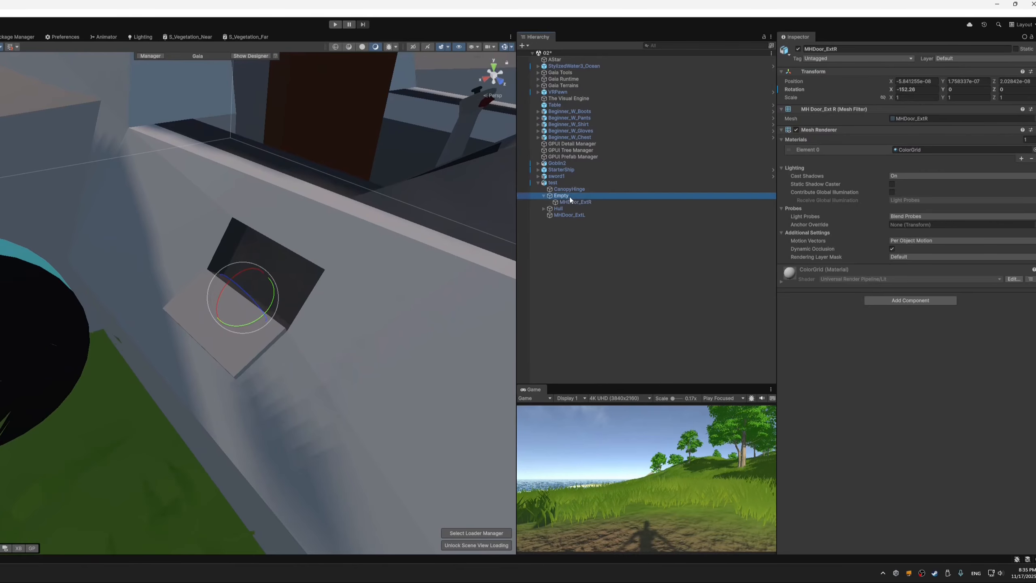